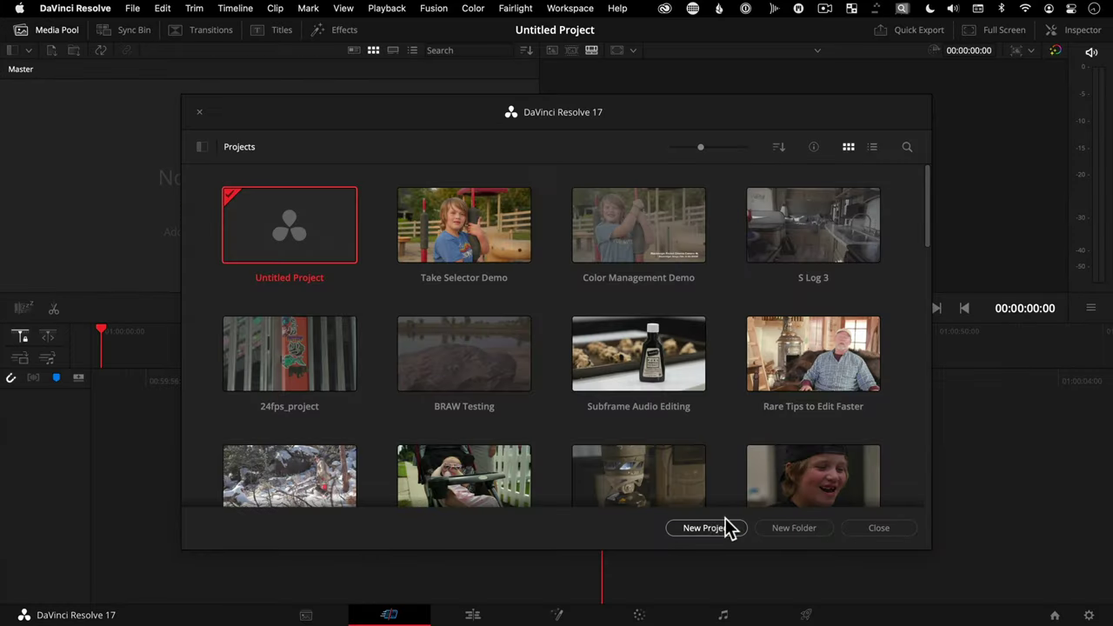
Step: Create and open a new project called 'preset'
left_click(726, 528)
type("preset")
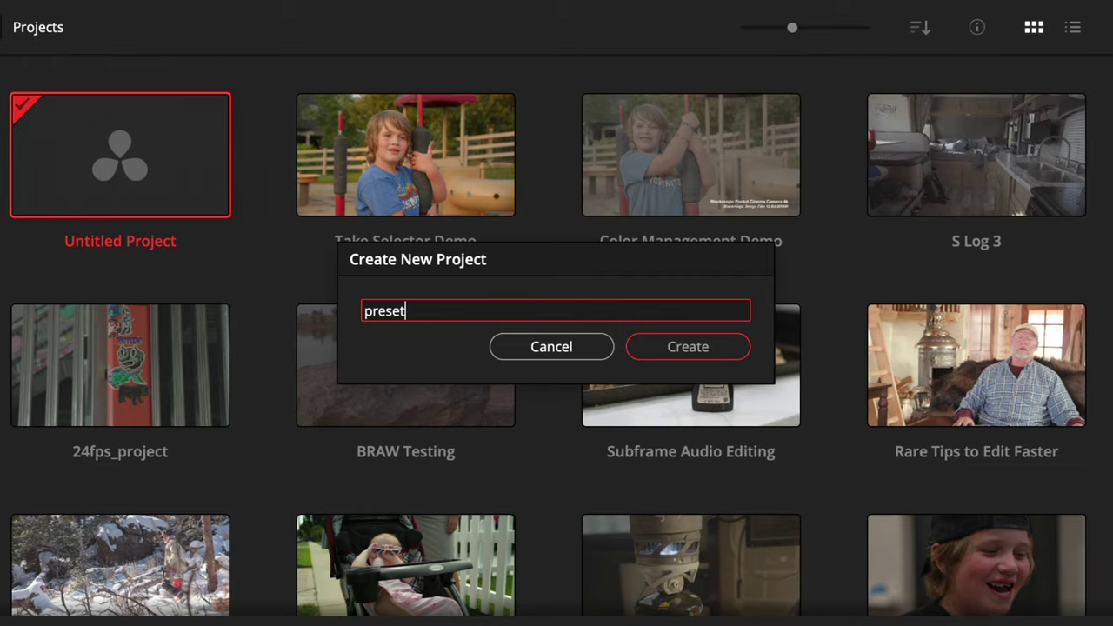
left_click(705, 352)
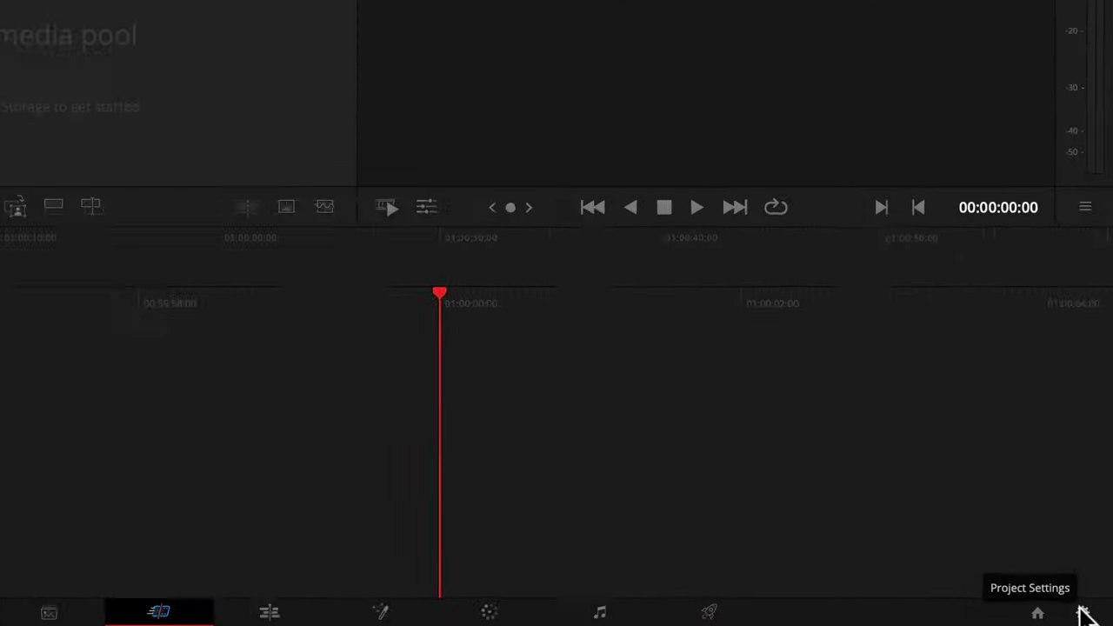
Step: Reopen Project Settings with Shift+9 at Master Settings and expand the timeline frame rate list
left_click(1083, 613)
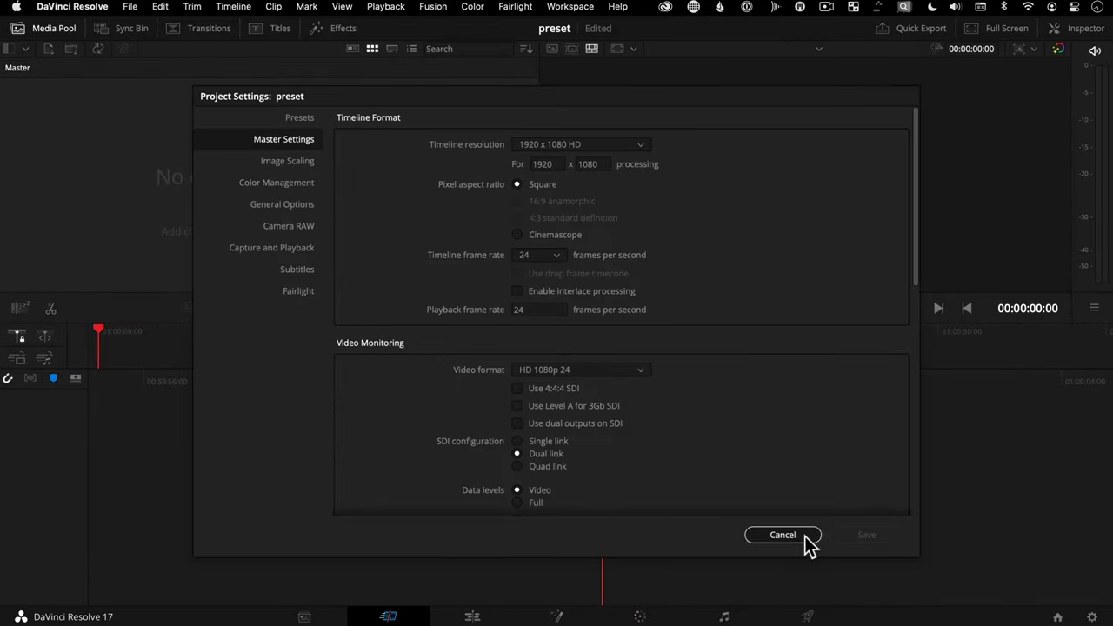
left_click(804, 535)
key("shift+9")
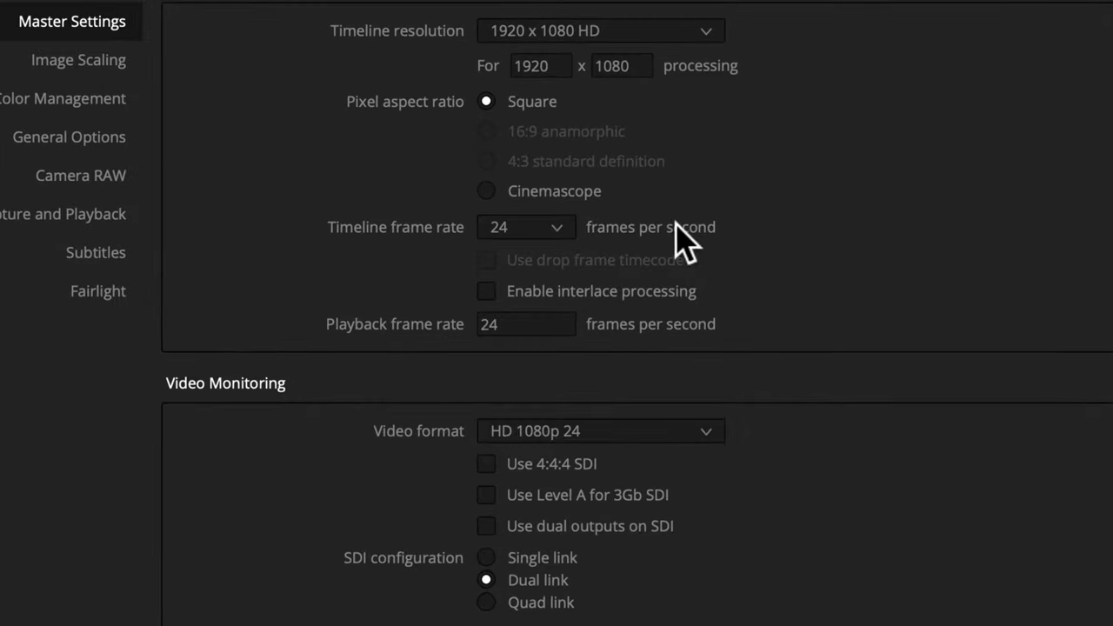
left_click(558, 228)
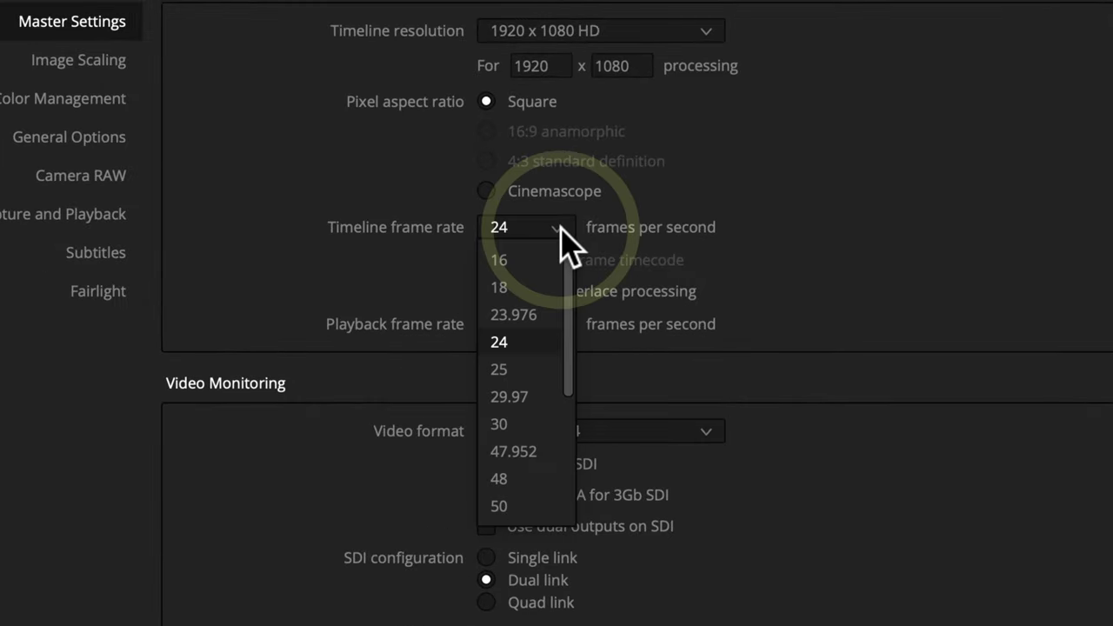
Step: Set the timeline frame rate to 23.976 and the monitoring video format to HD 1080p 23.976
left_click(549, 316)
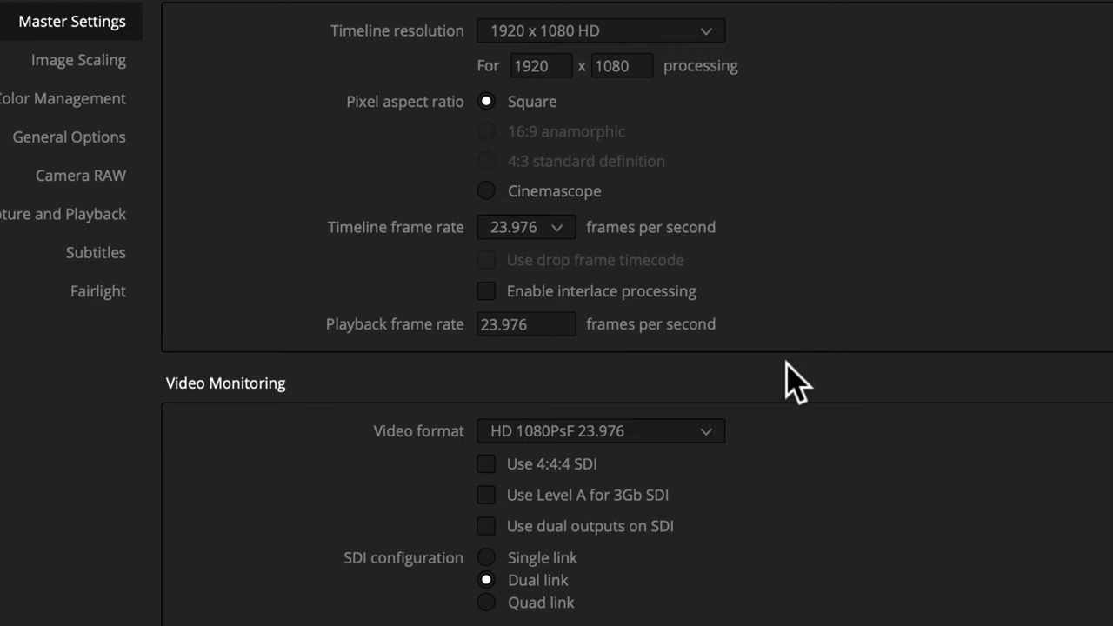
scroll(787, 374, "down", 3)
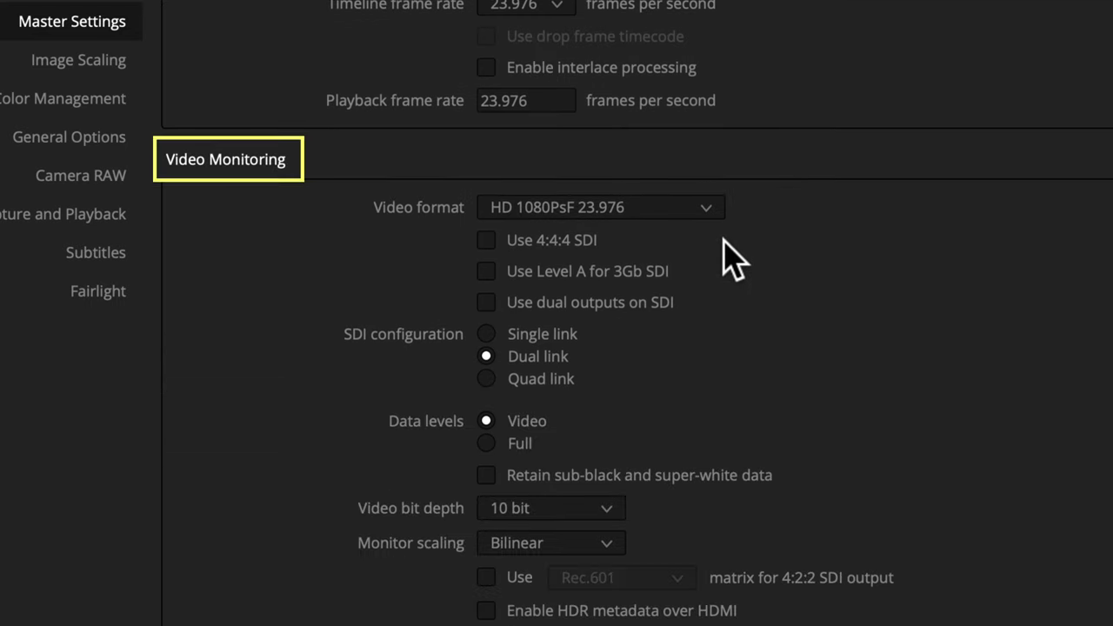
left_click(707, 207)
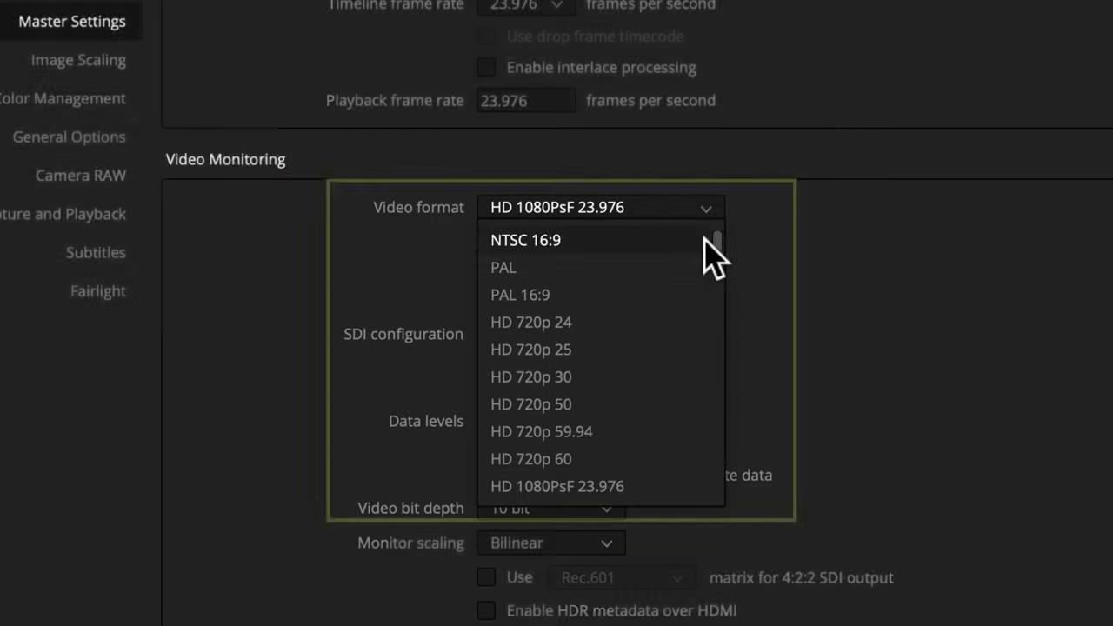
scroll(695, 365, "down", 2)
scroll(695, 375, "down", 1)
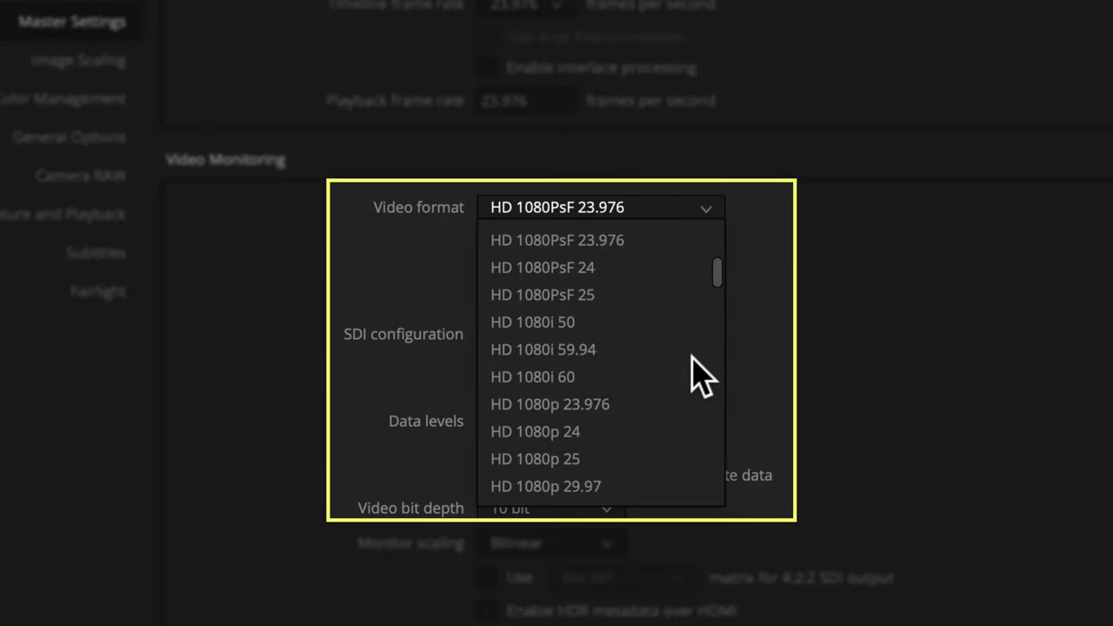
left_click(678, 409)
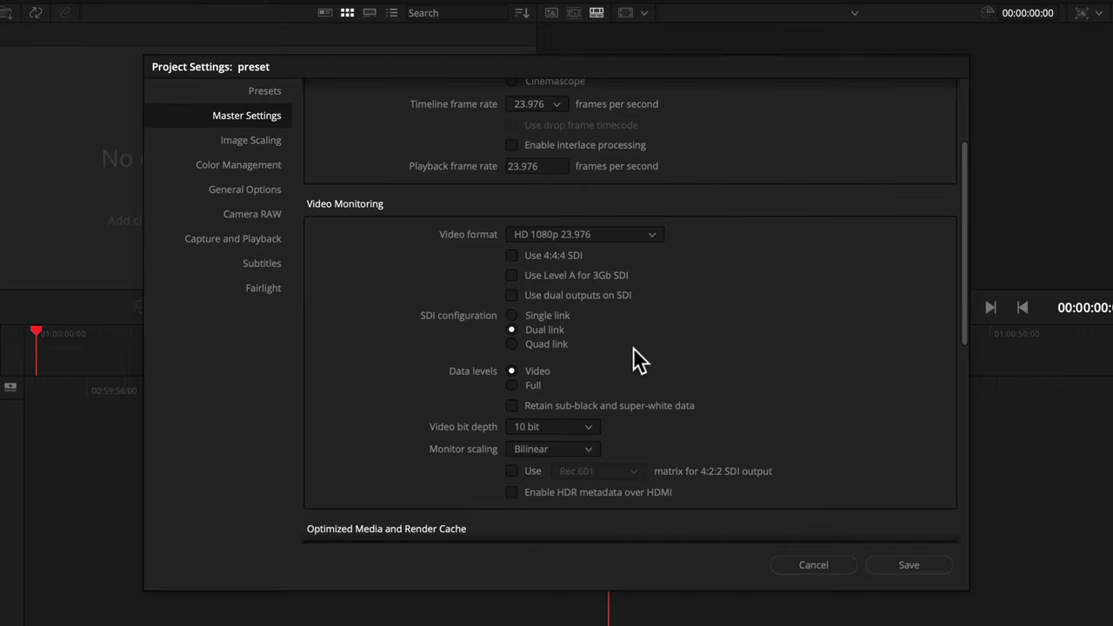
scroll(633, 347, "down", 6)
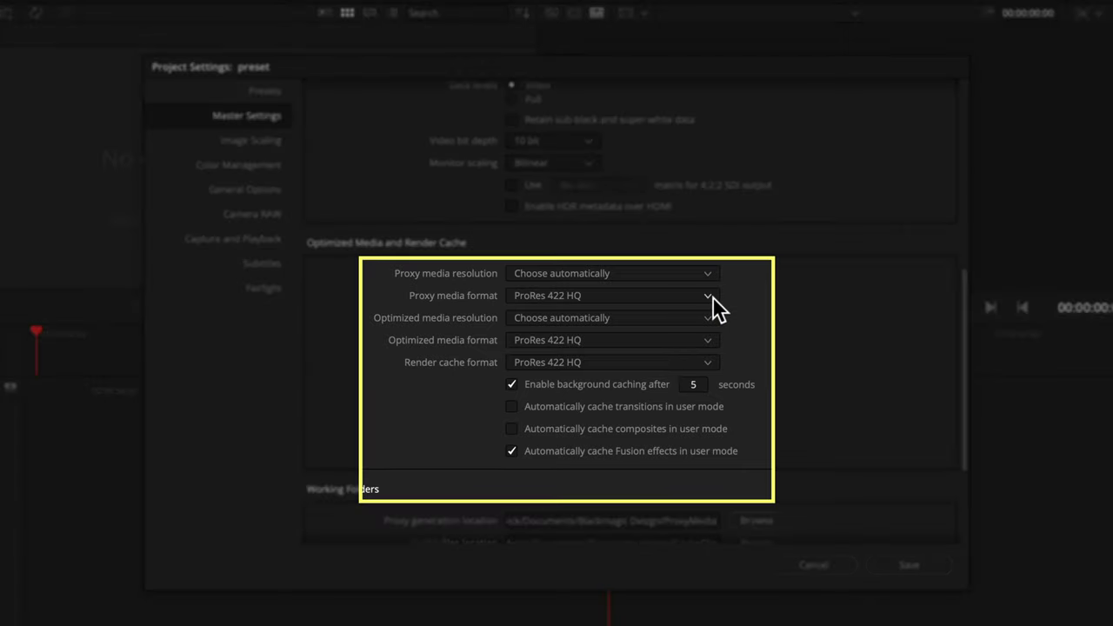
Step: Choose ProRes 422 Proxy as the proxy media format
left_click(712, 296)
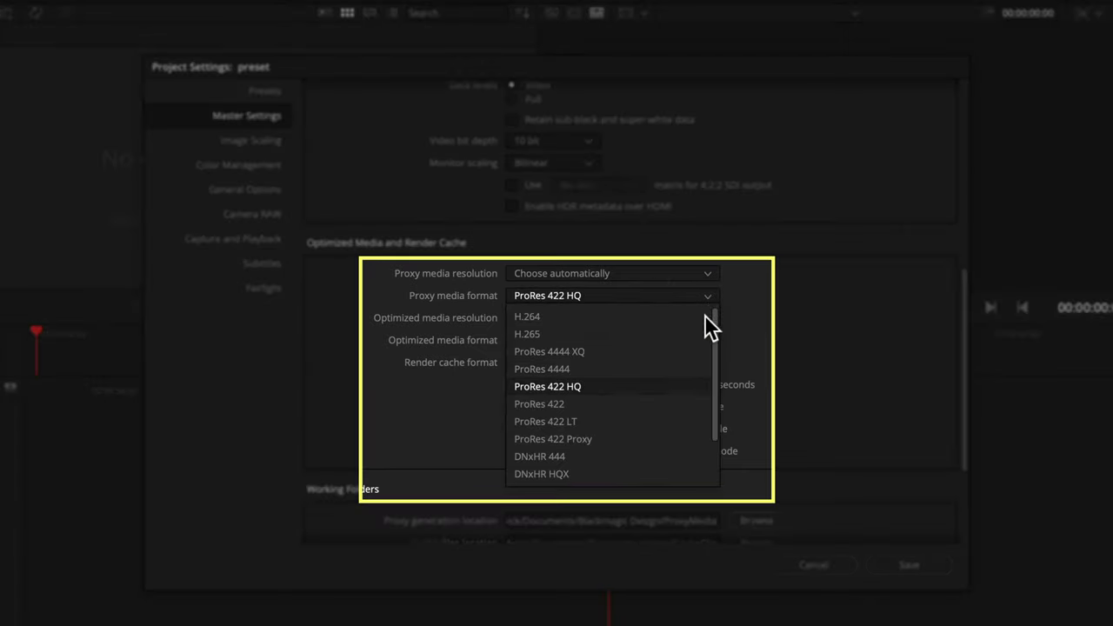
left_click(687, 438)
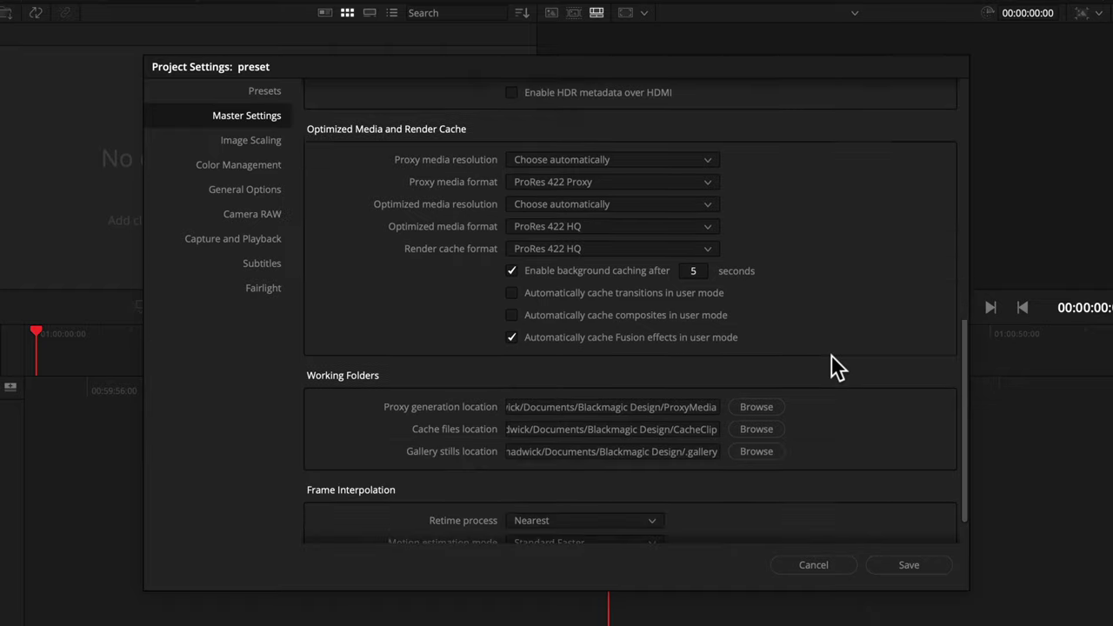
scroll(831, 355, "down", 1)
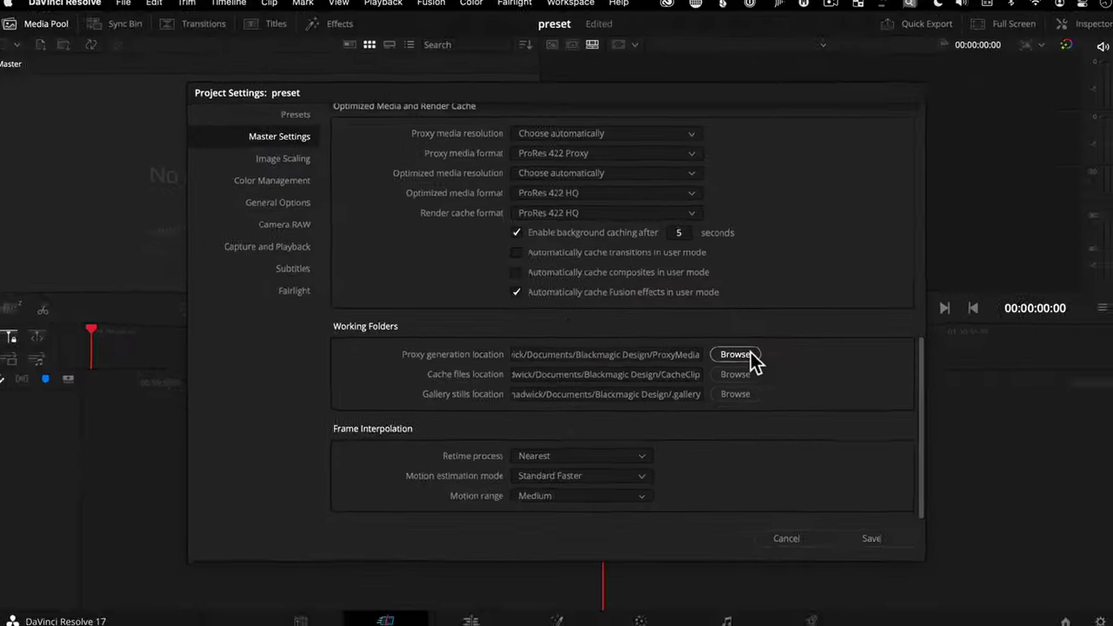
Step: Set the proxy generation location to Blue T7 > DaVinci Resolve Proxy, then go to Color Management
left_click(771, 359)
left_click(168, 147)
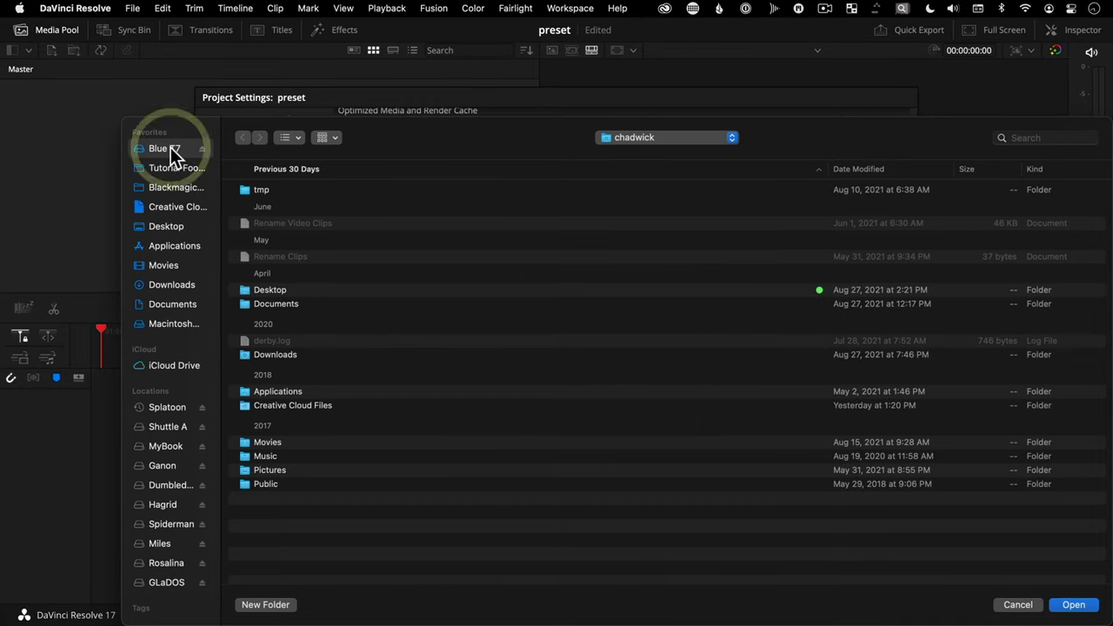
left_click(293, 237)
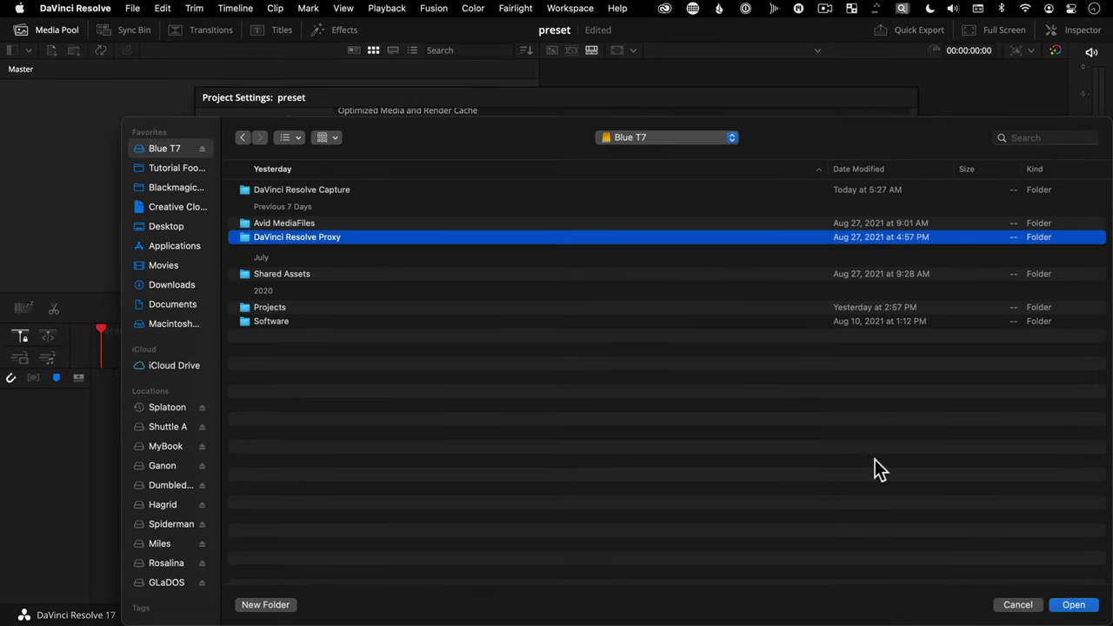
left_click(1071, 605)
left_click(239, 154)
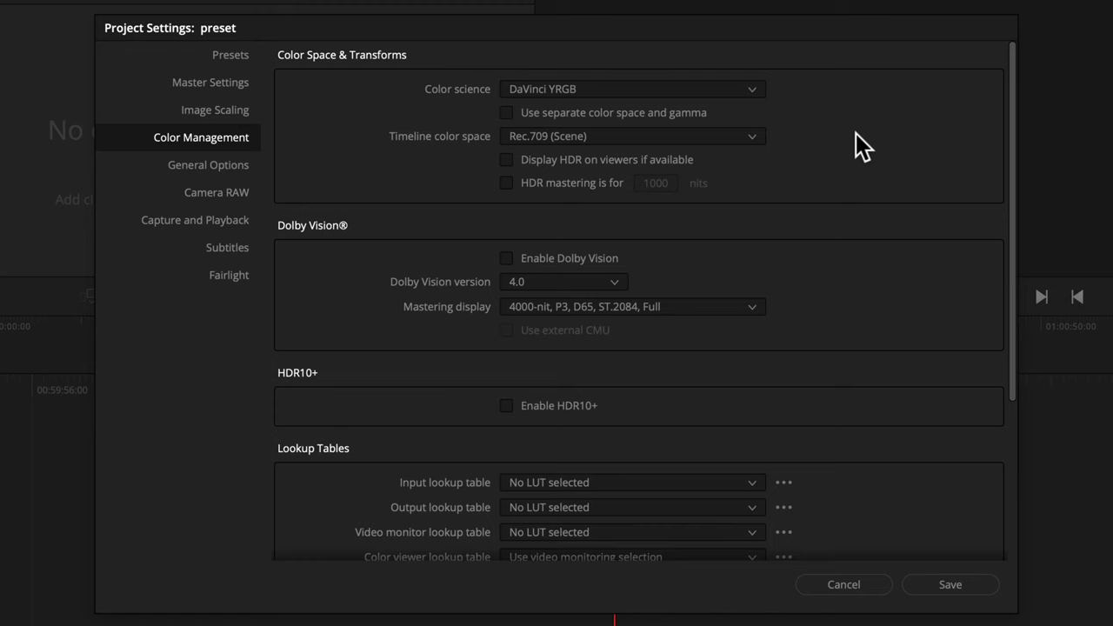
Step: Set color science to DaVinci YRGB Color Managed using the DaVinci Wide Gamut preset
left_click(760, 89)
left_click(745, 129)
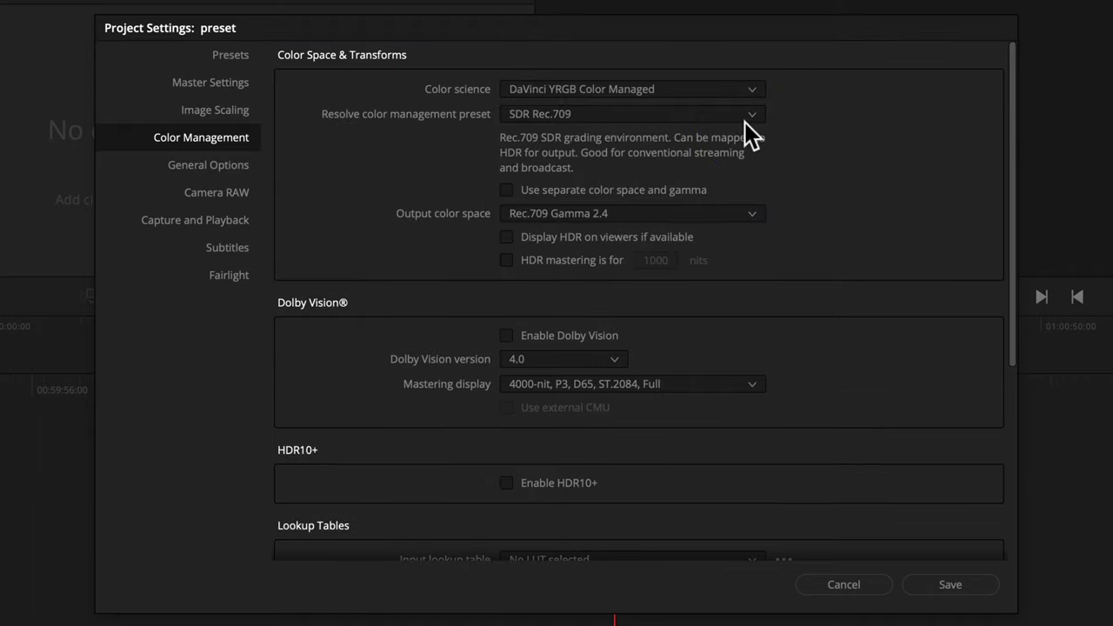
left_click(752, 116)
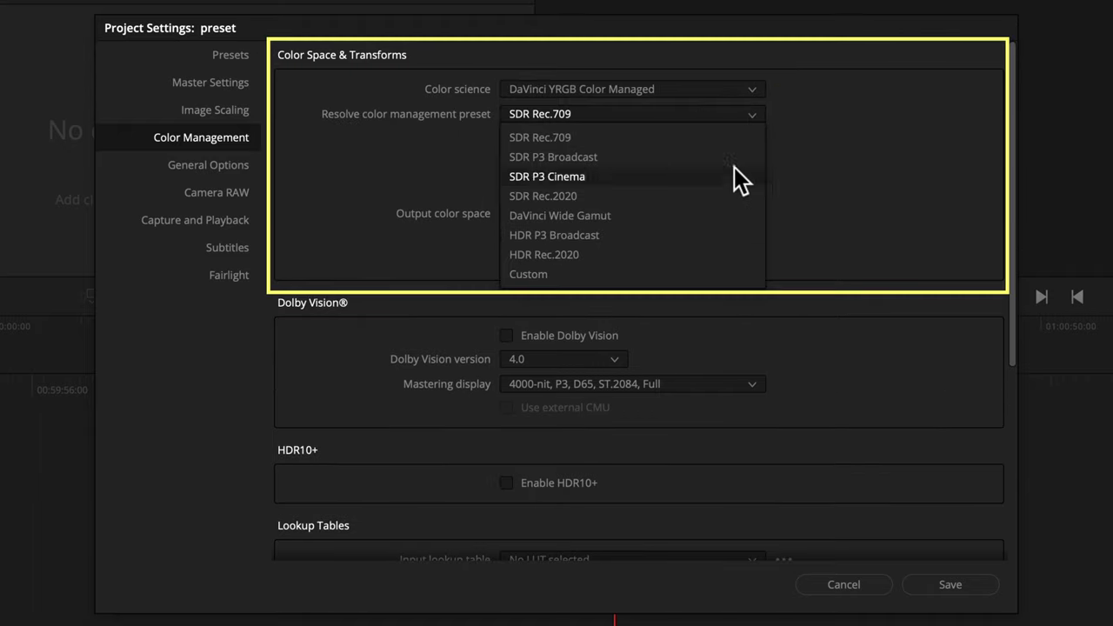
left_click(727, 216)
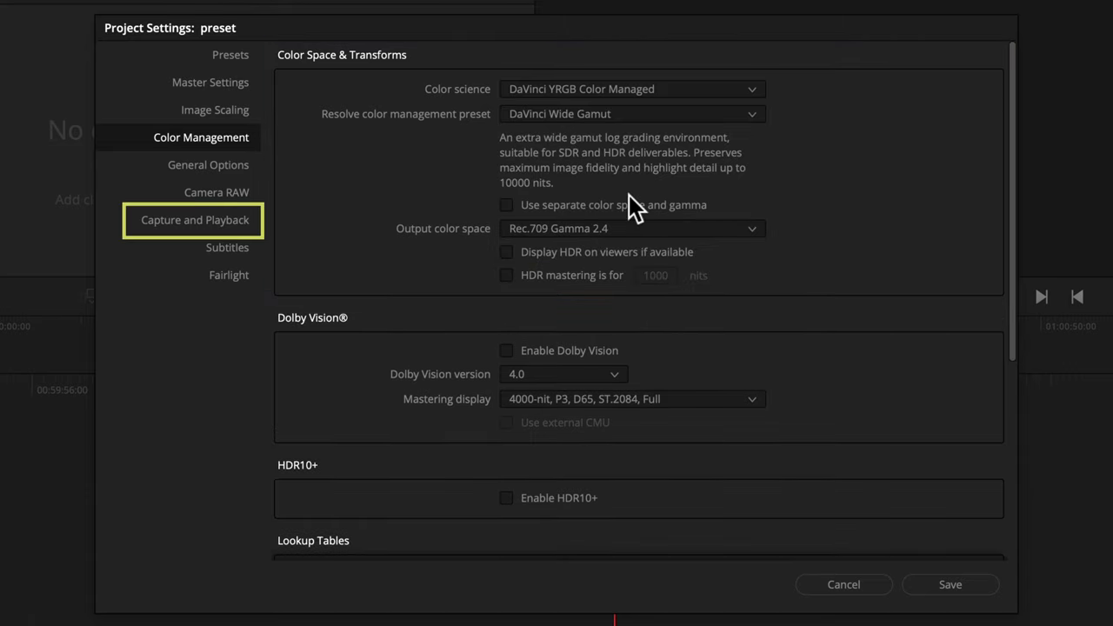
Step: In Capture and Playback, save captured clips to Blue T7 > DaVinci Resolve Capture
left_click(189, 222)
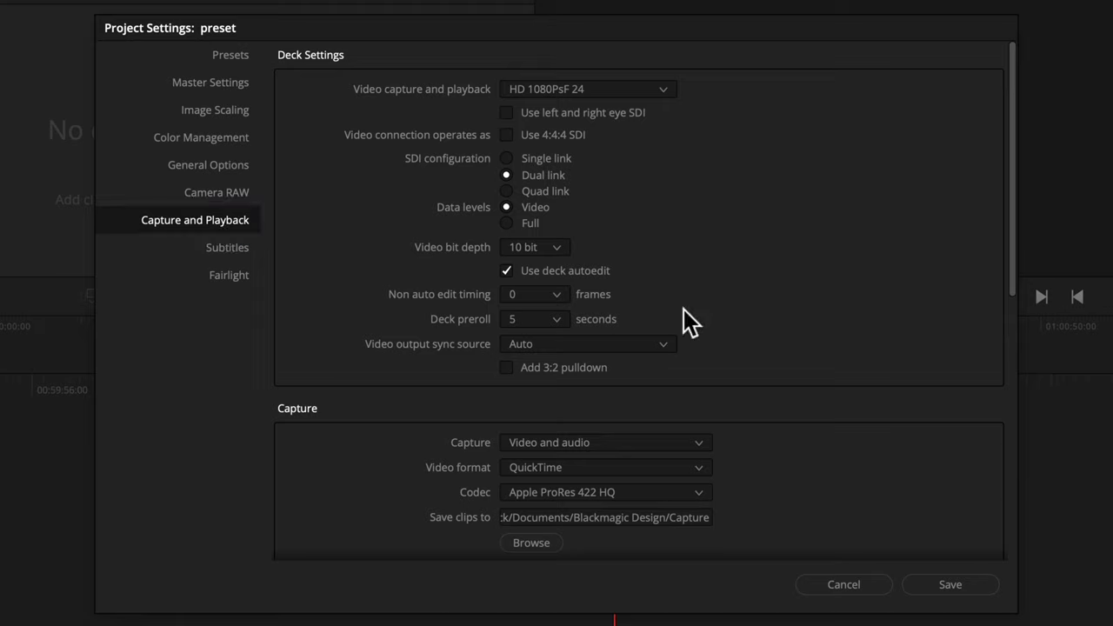
scroll(896, 364, "down", 3)
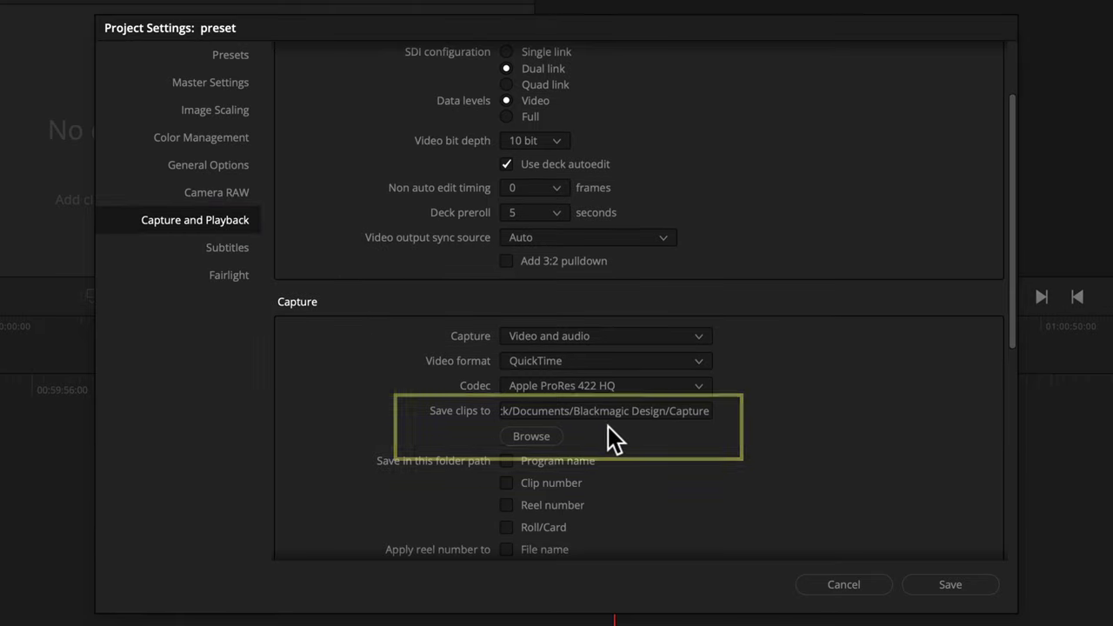
left_click(542, 438)
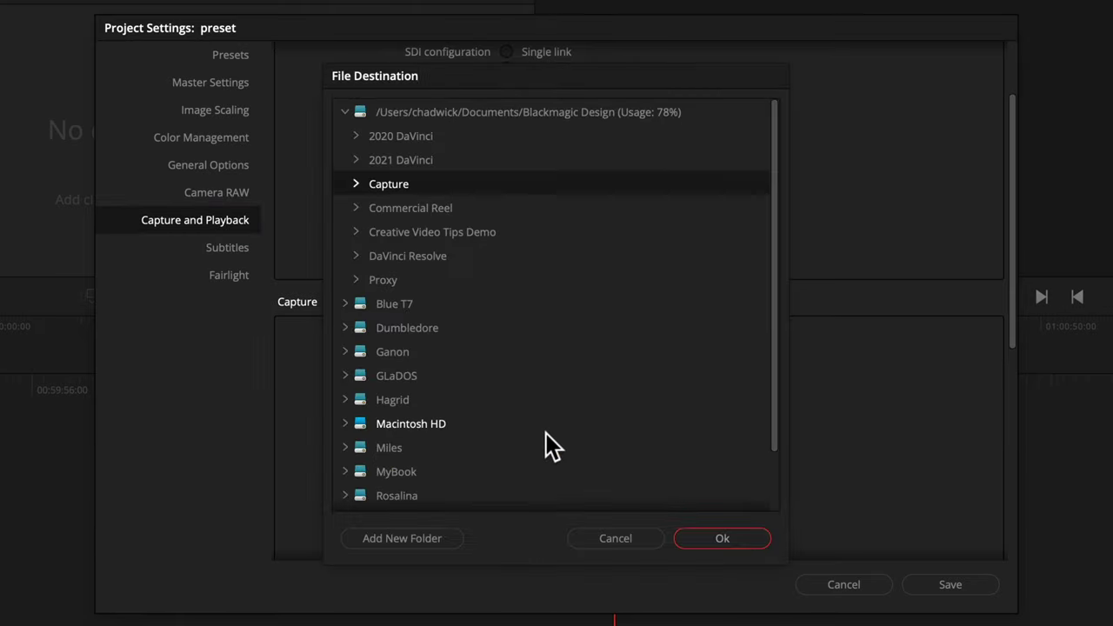
left_click(395, 304)
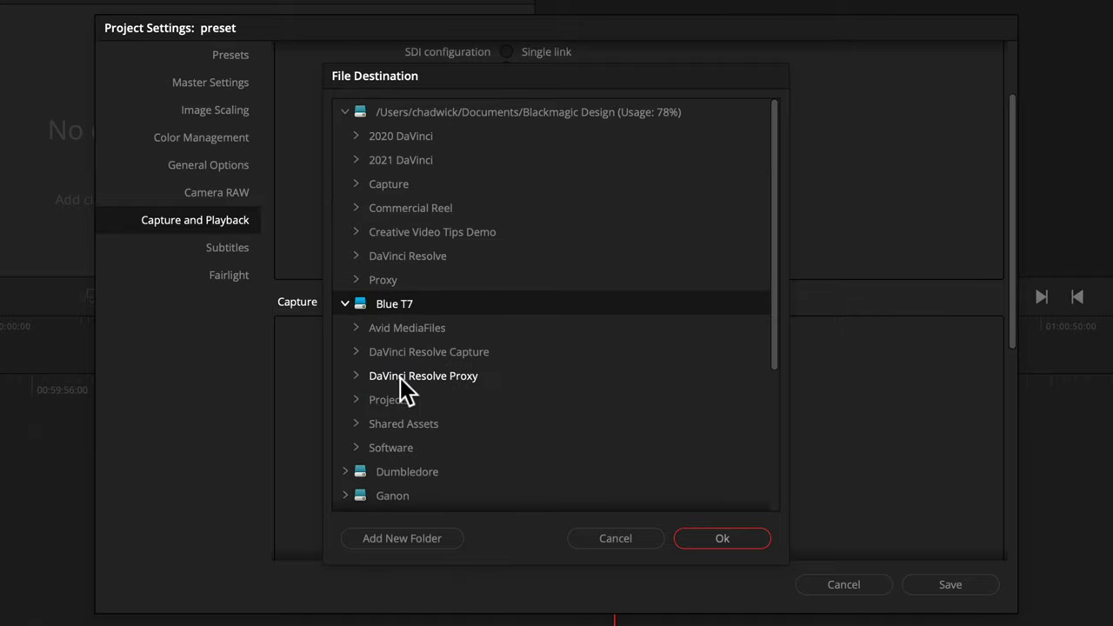
left_click(401, 353)
left_click(700, 539)
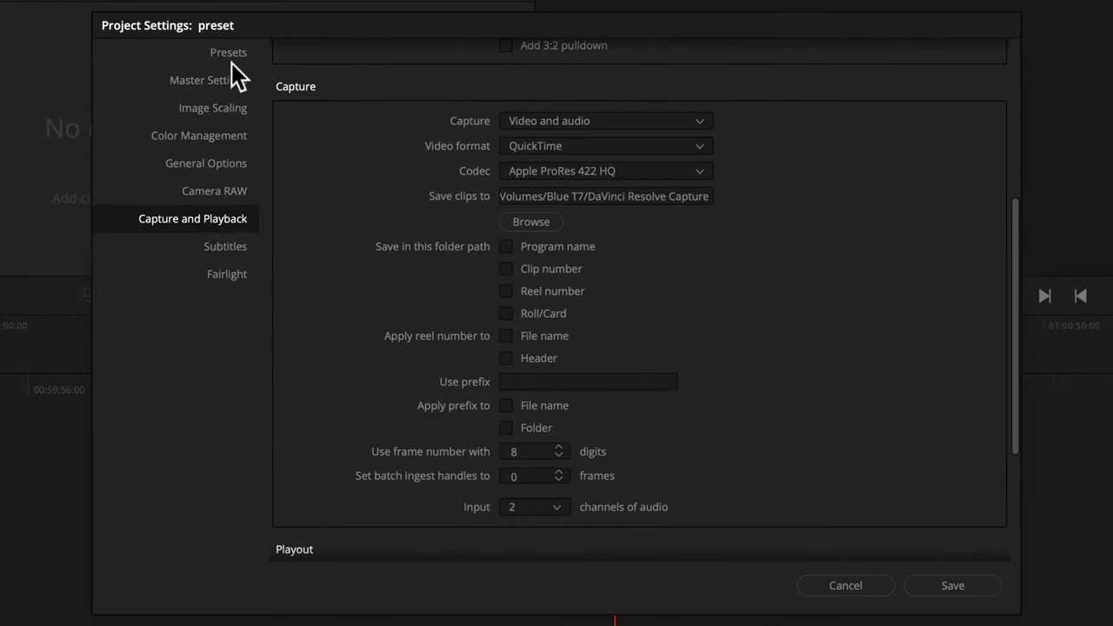
Step: Save the current settings as the preset '1080p 23.98 color managed'
left_click(229, 54)
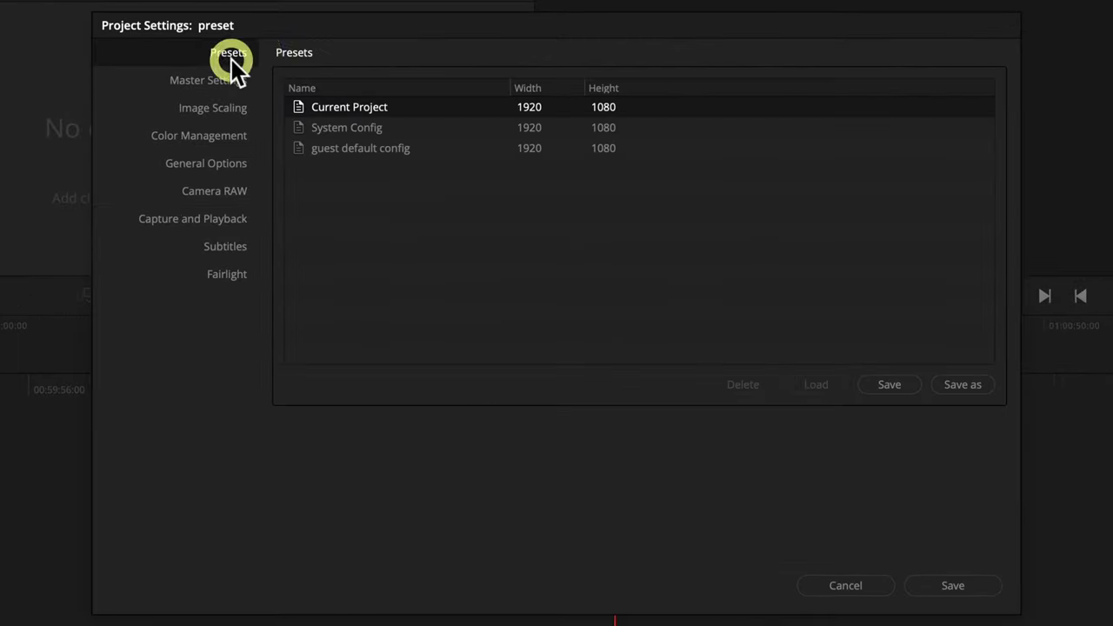
left_click(879, 379)
left_click(972, 387)
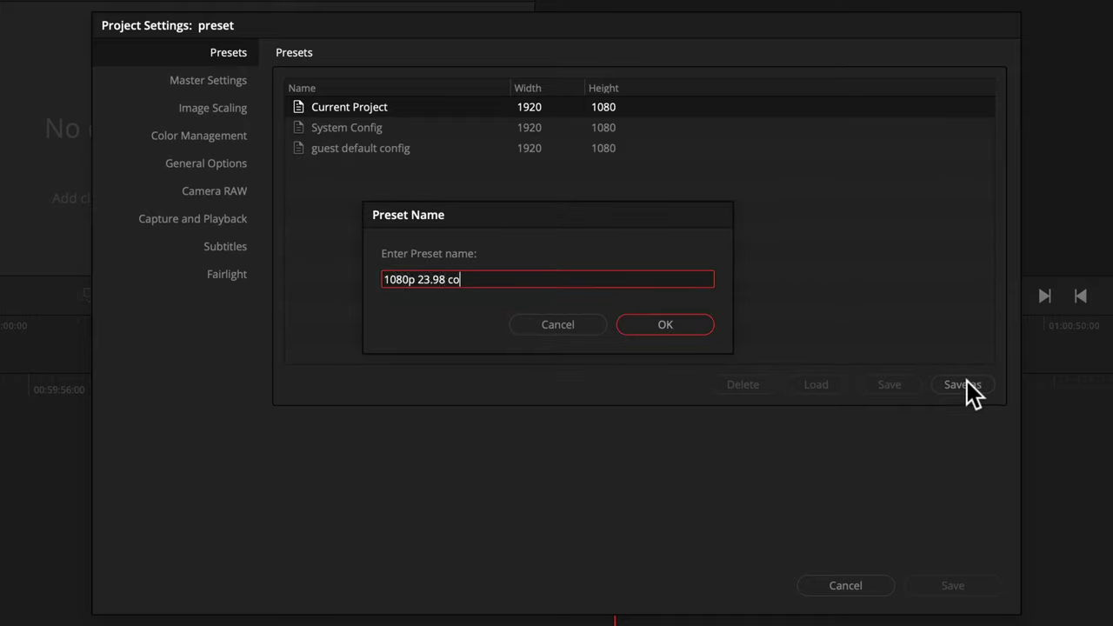
type("1080p 23.98 color managed")
key("Return")
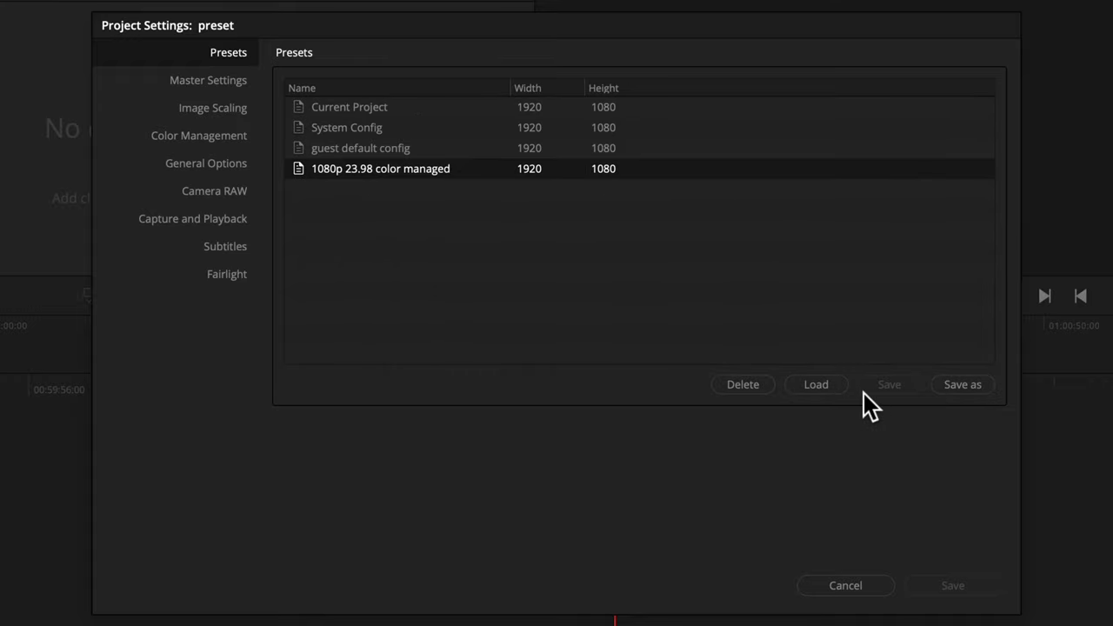
Step: Make the '1080p 23.98 color managed' preset the user default config
left_click(819, 384)
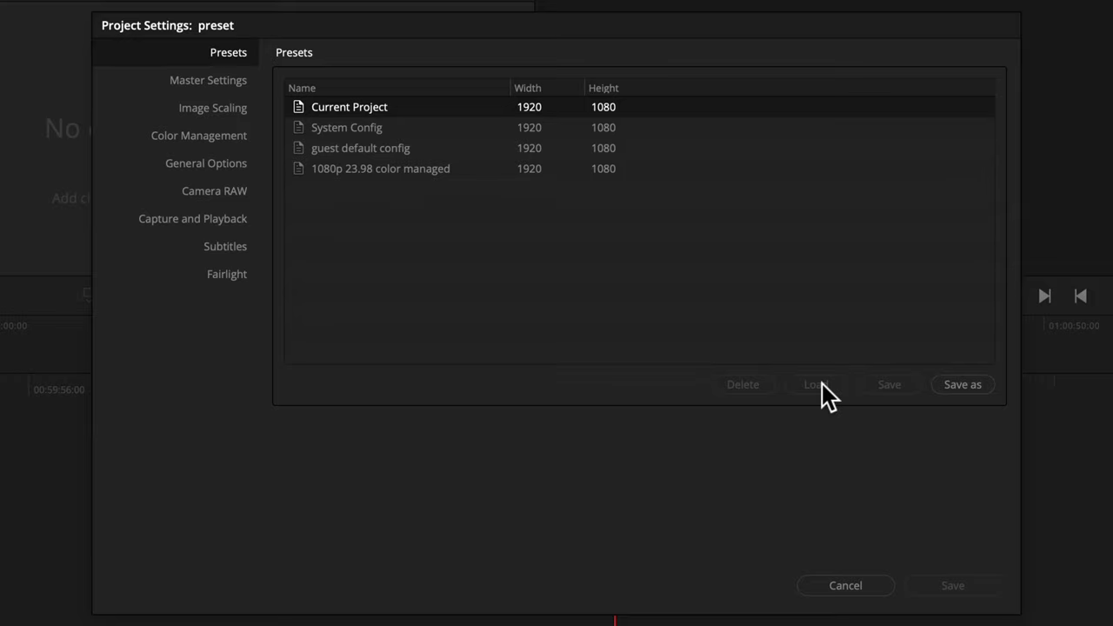
left_click(434, 168)
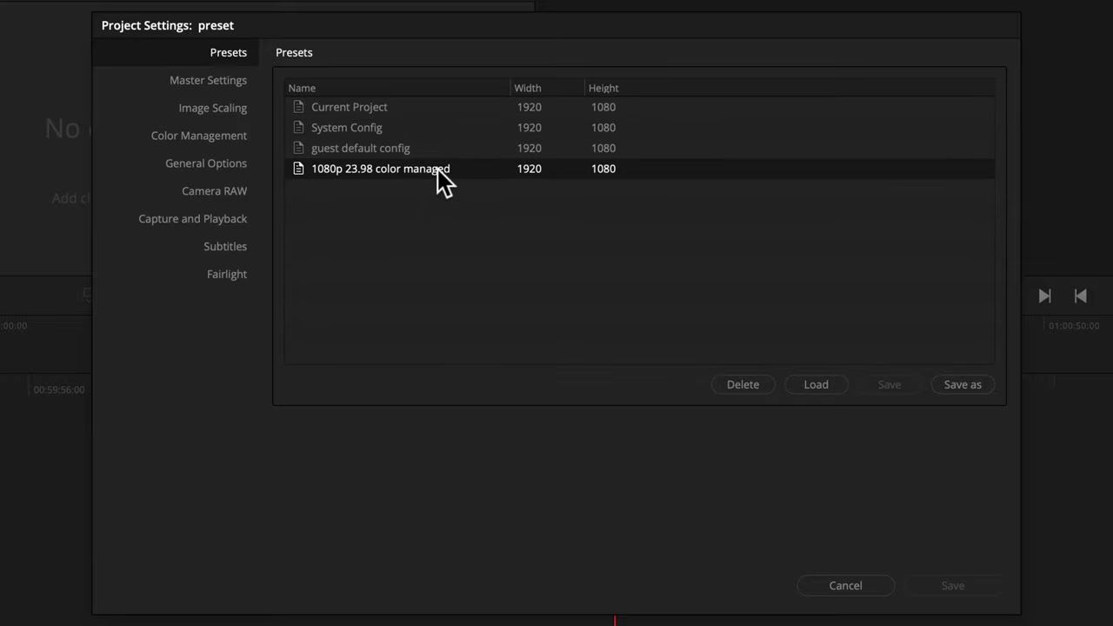
right_click(436, 169)
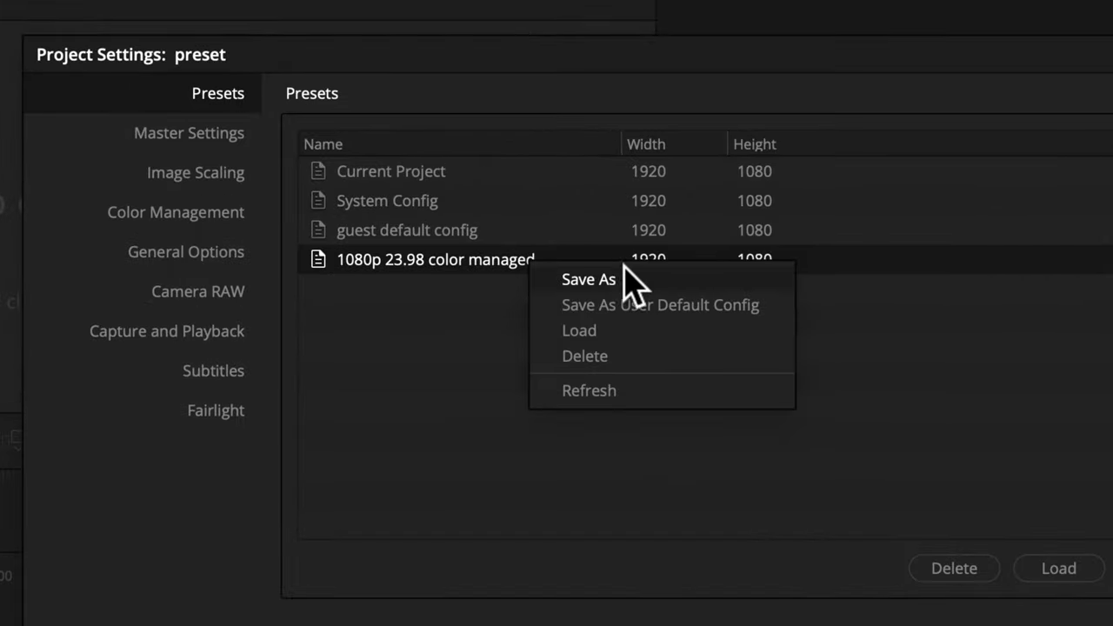
left_click(685, 304)
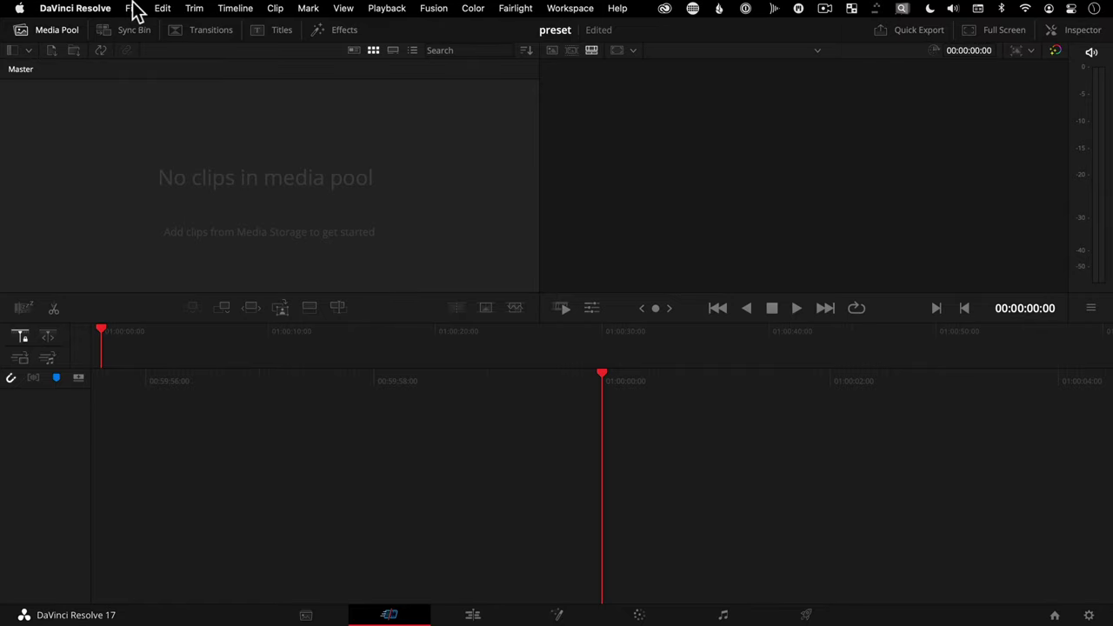
Step: Start a new project from the File menu, naming it 'please sub'
left_click(133, 8)
left_click(148, 29)
type("please sub")
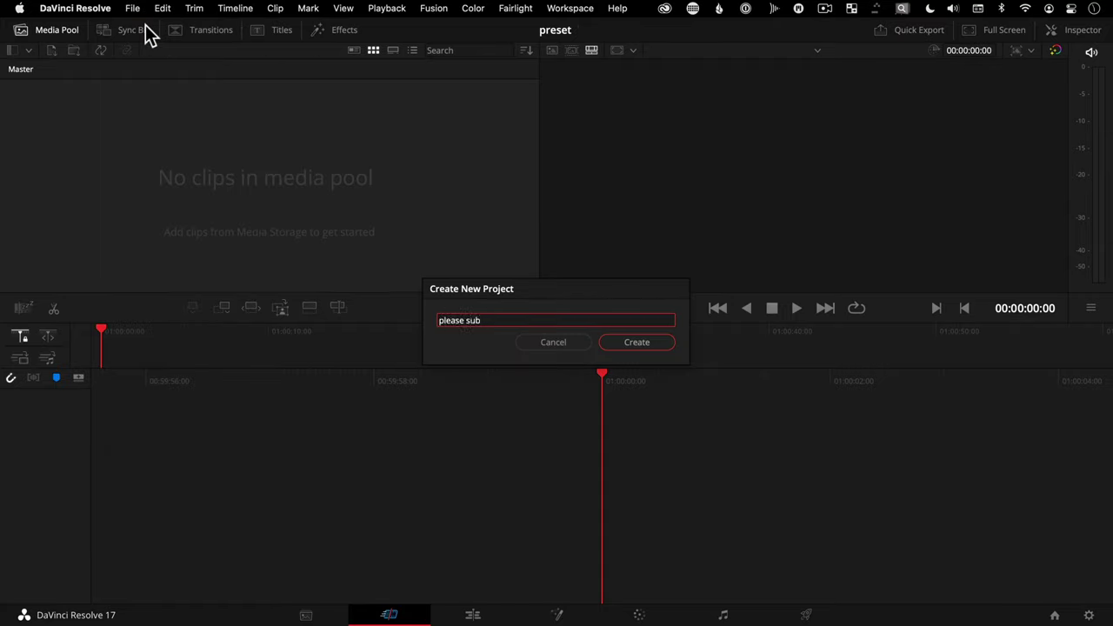
Step: Create the 'please sub' project and open its Project Settings with Shift+9
key("Return")
key("shift+9")
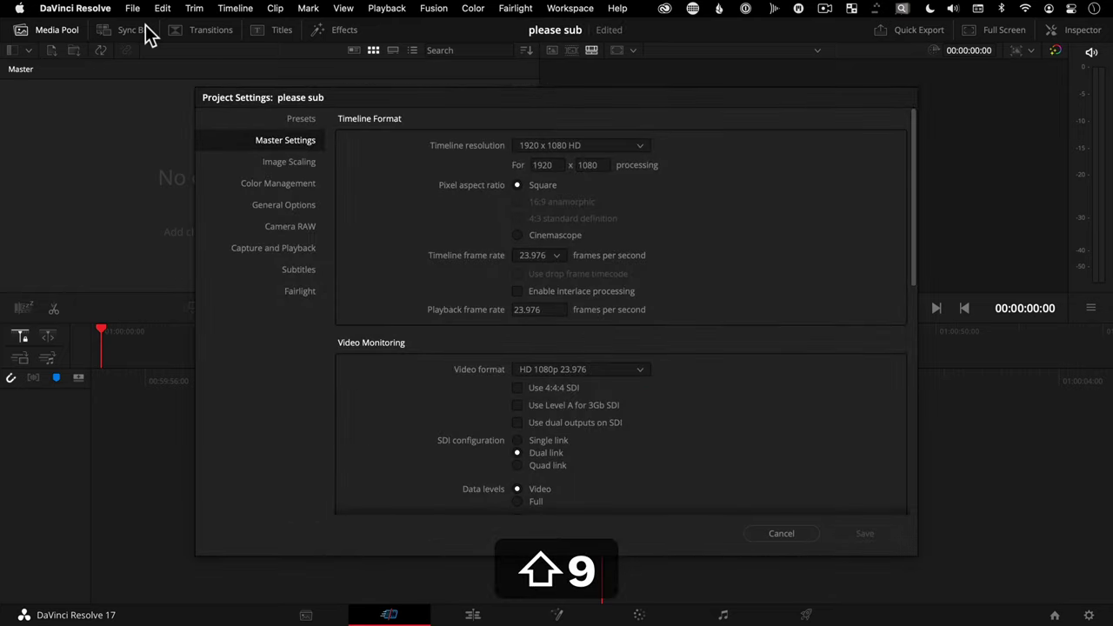